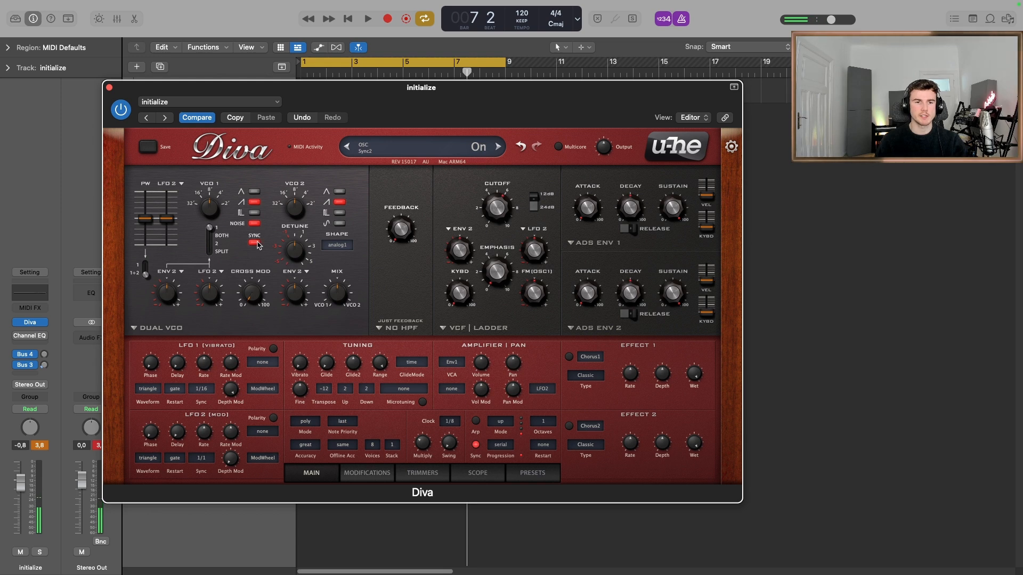
Step: Adjust VCO 2's detune and turn its Env 2 modulation depth down to -100
mouse_move(296, 241)
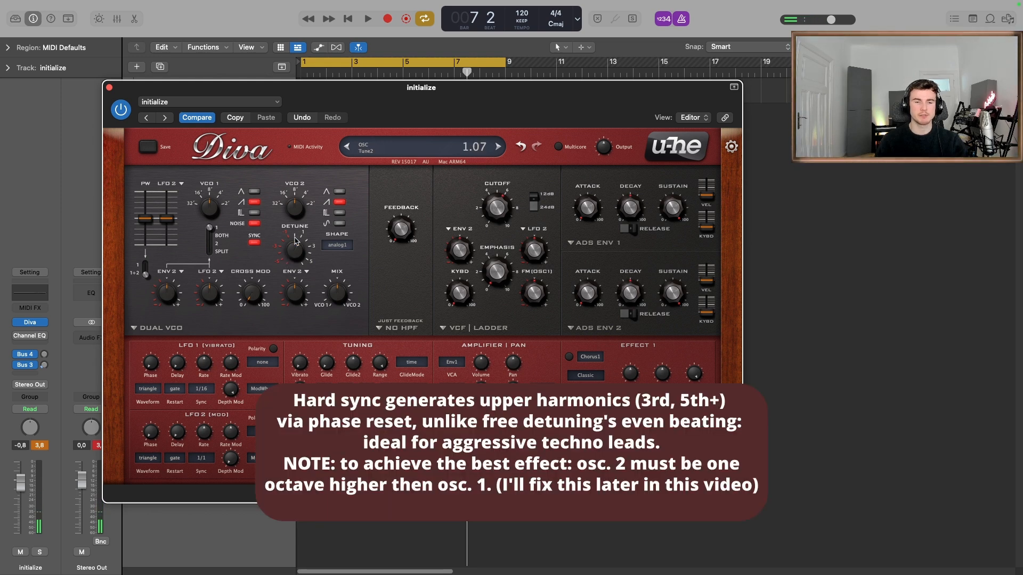
left_click_drag(296, 254, 252, 203)
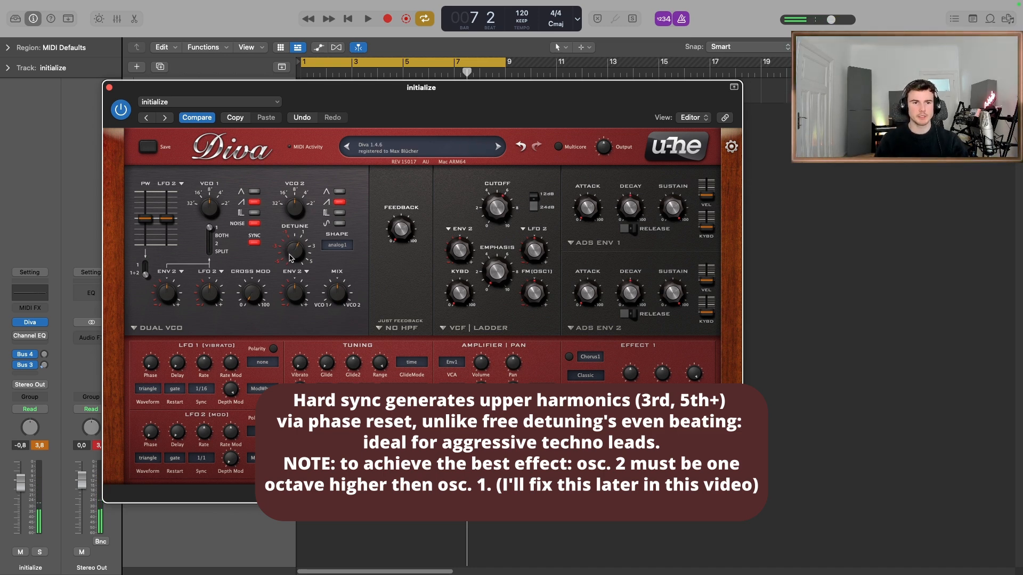
mouse_move(295, 288)
left_click_drag(295, 296, 295, 321)
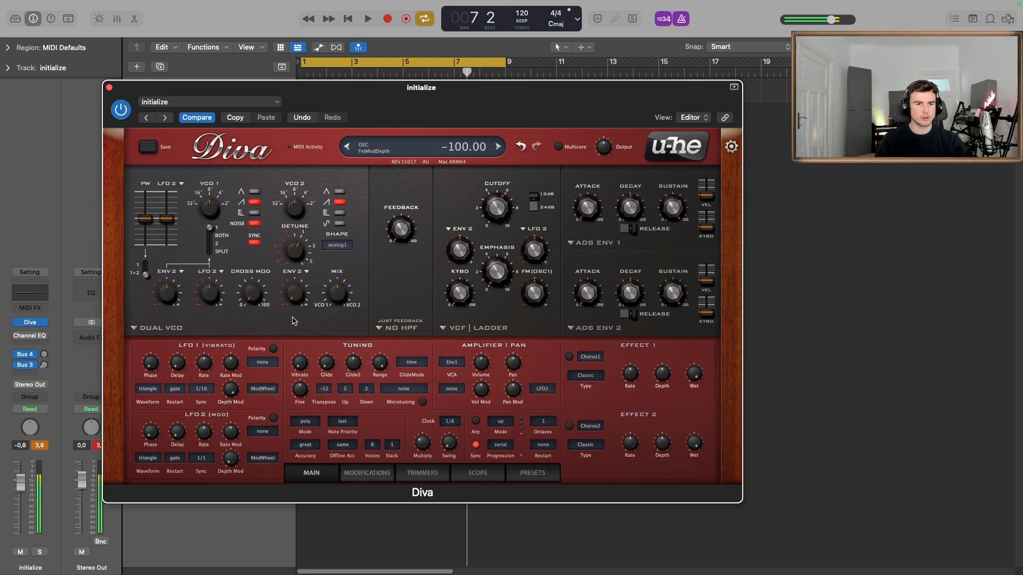
Step: Set the oscillator mix to about 73 so that VCO 2 dominates
mouse_move(337, 291)
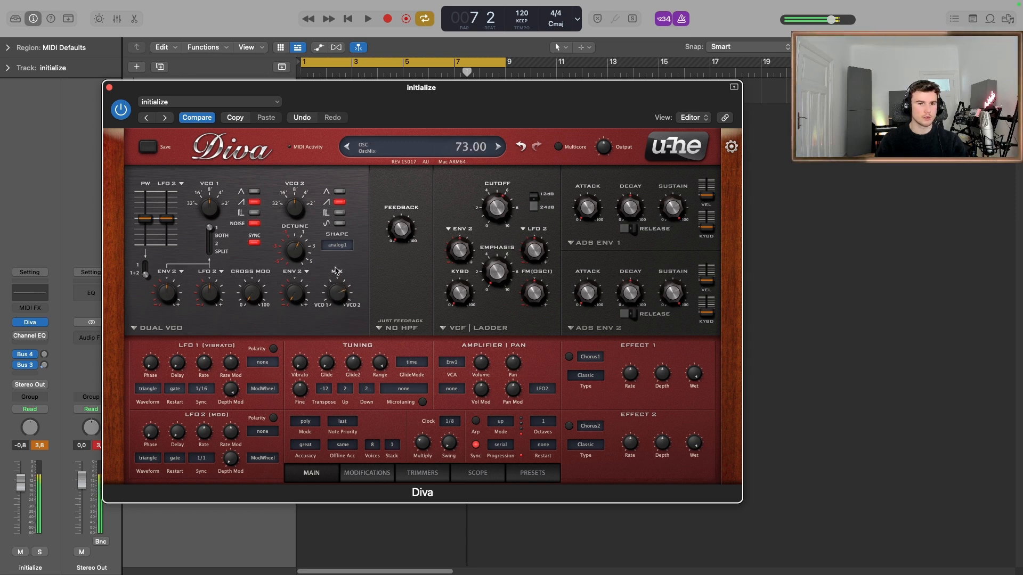
left_click_drag(339, 280, 338, 307)
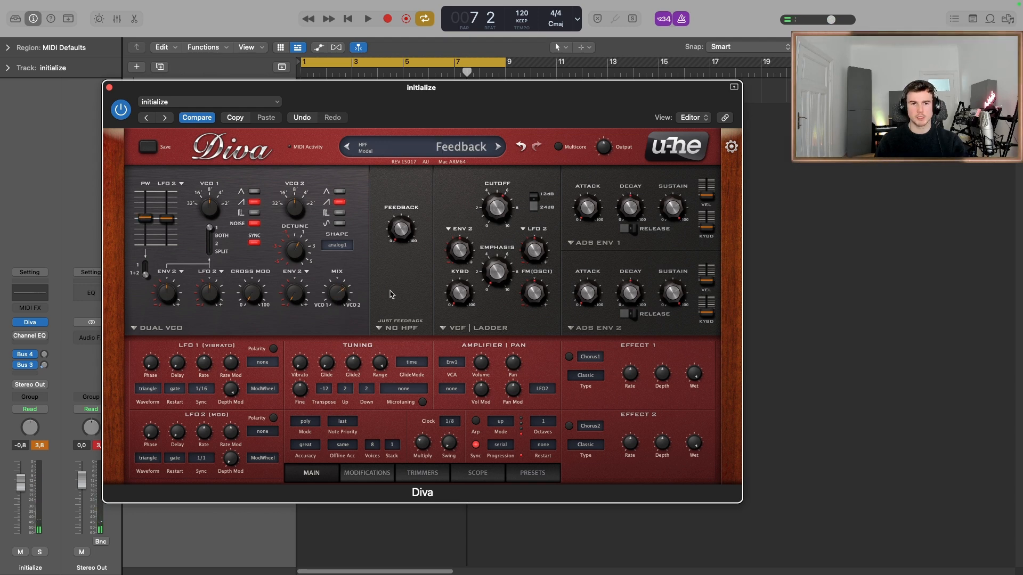
Step: Switch the high-pass section to HPF pre, and use the Cascade filter with a slightly lower cutoff and an Env 2 depth of 22
left_click(392, 330)
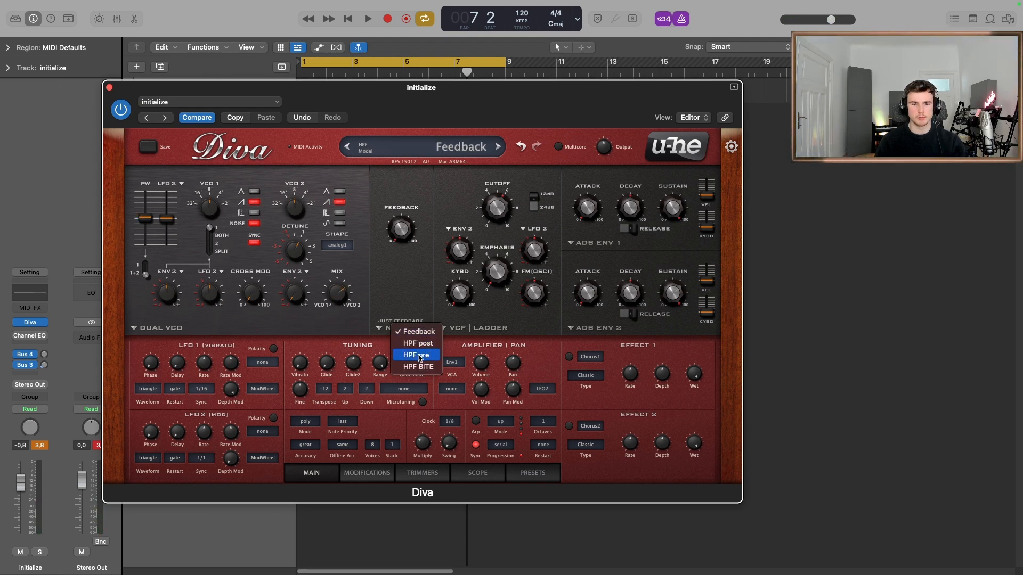
left_click(414, 343)
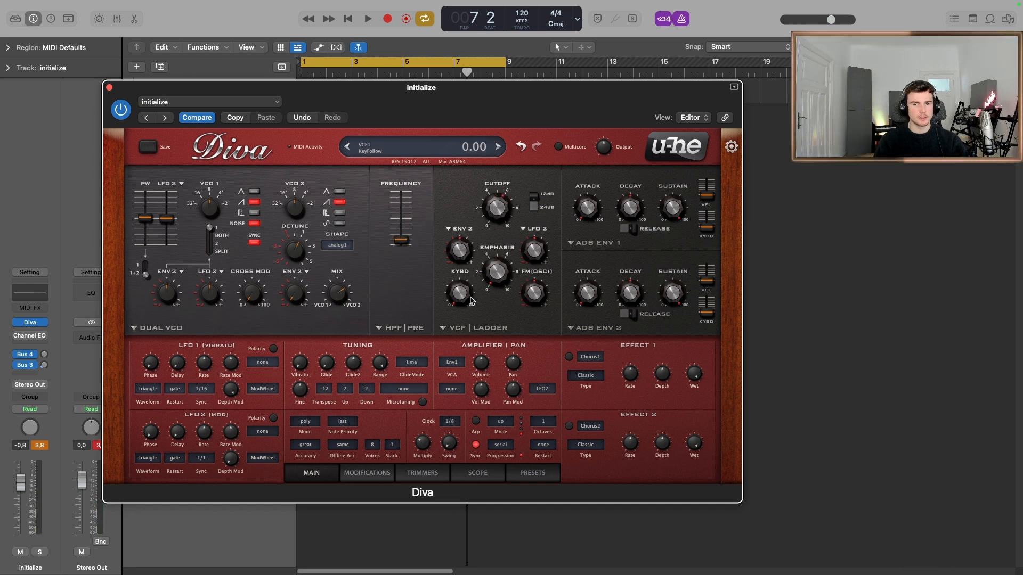
scroll(483, 333, "down", 1)
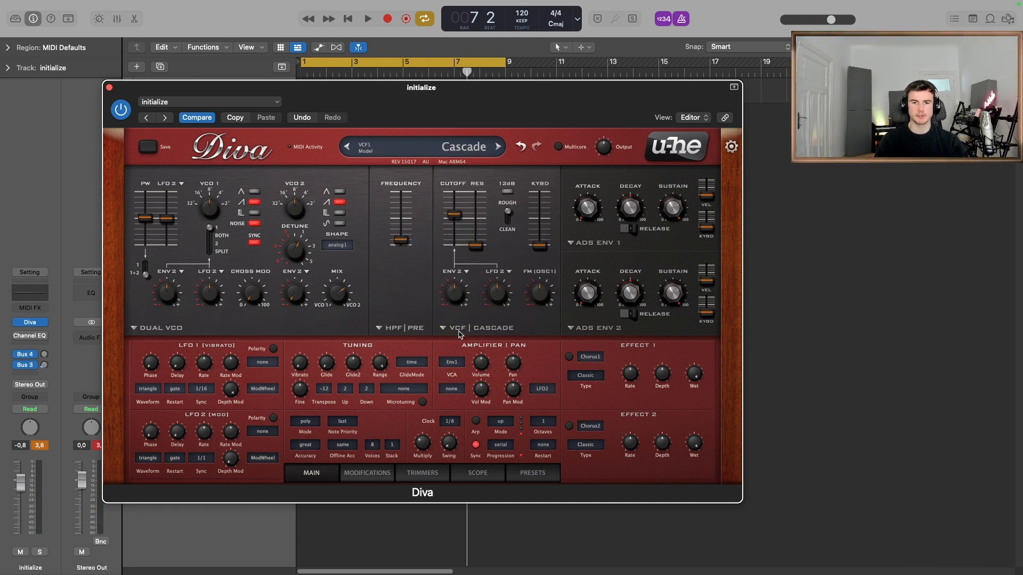
left_click_drag(454, 215, 457, 224)
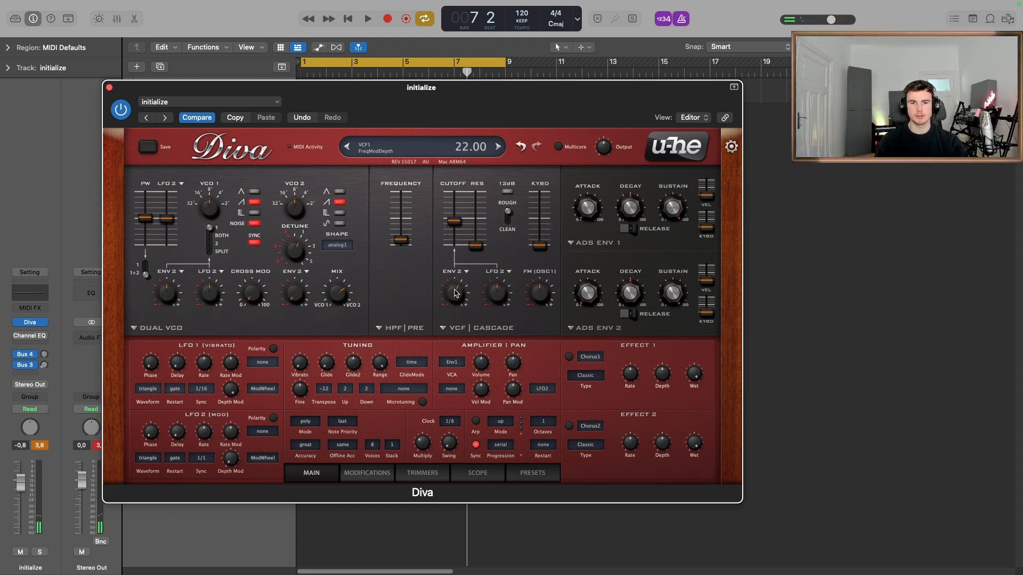
Step: Set the tuning transpose to 0 and the pan modulation depth to -22
left_click(323, 388)
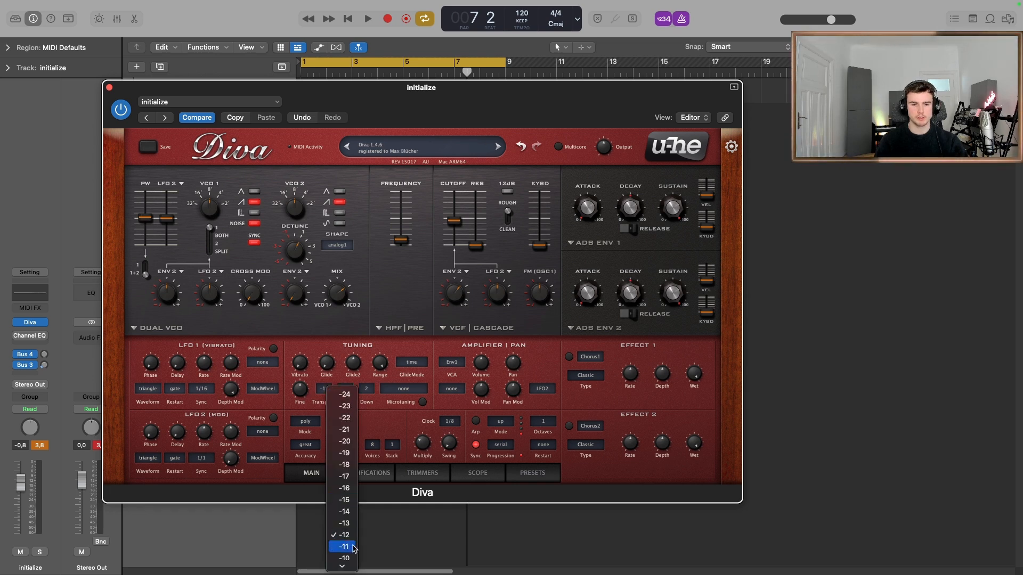
left_click(344, 501)
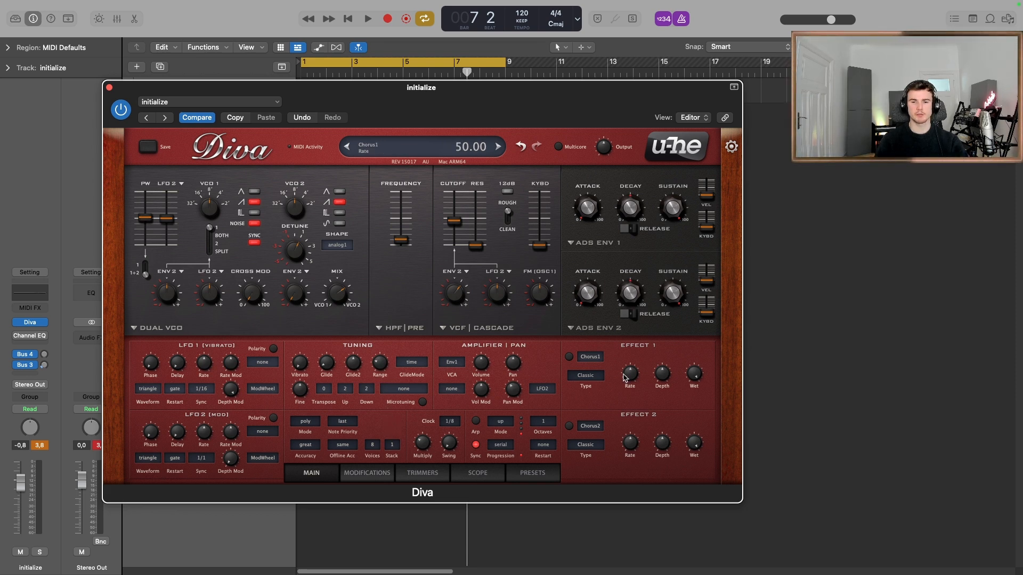
left_click_drag(515, 390, 520, 403)
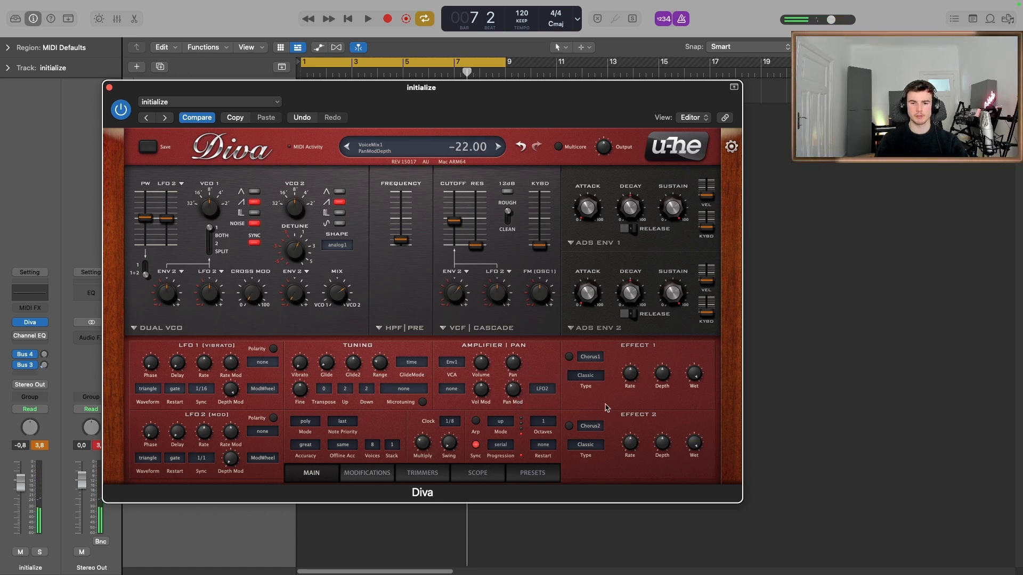
Step: Enable the arpeggiator with a 1/16 clock and the down mode
left_click(454, 423)
left_click(465, 435)
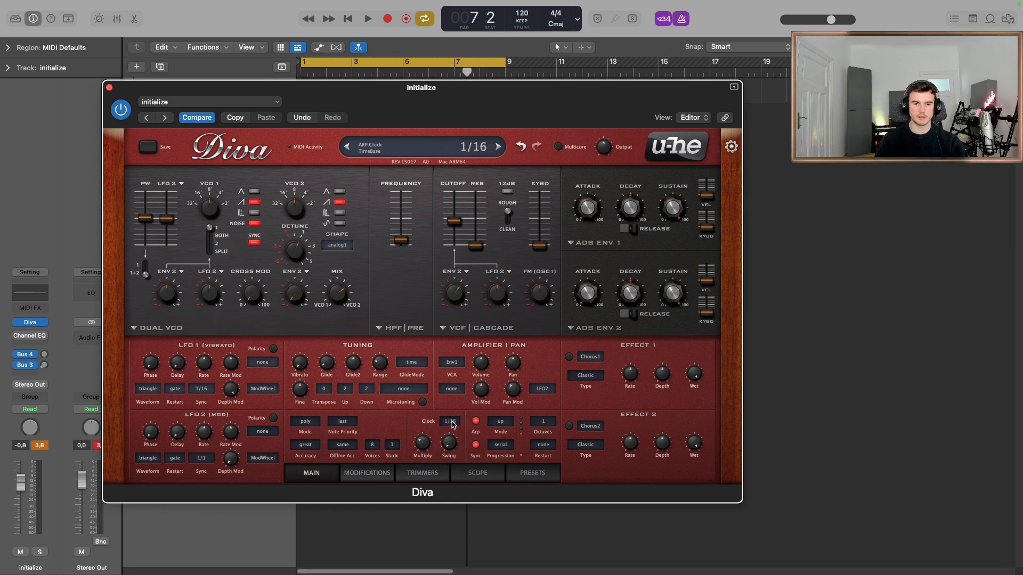
left_click(500, 422)
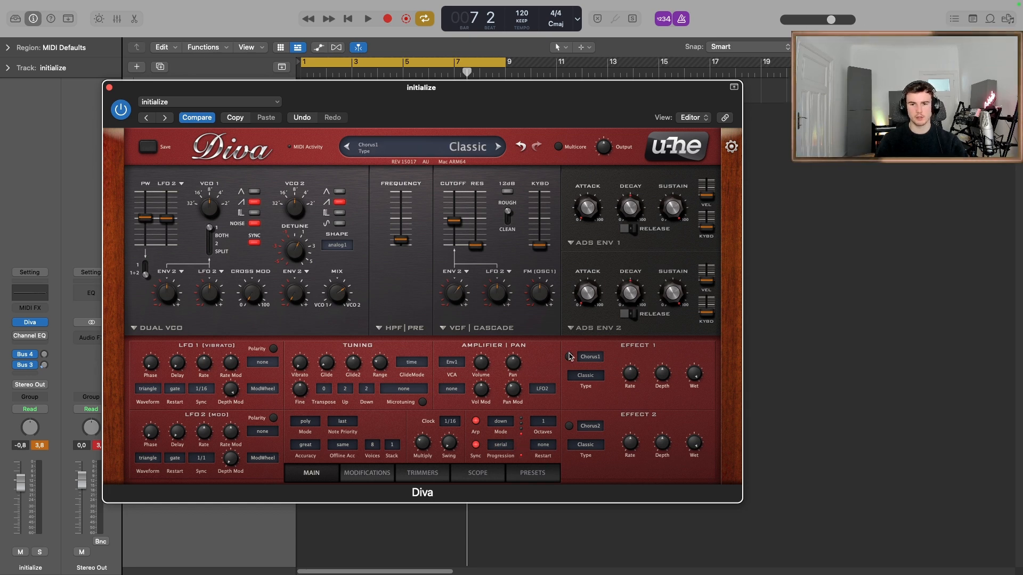
Step: Enable both effect slots, with Plate1 as Effect 1 and Delay2 as Effect 2
left_click(590, 356)
left_click(603, 390)
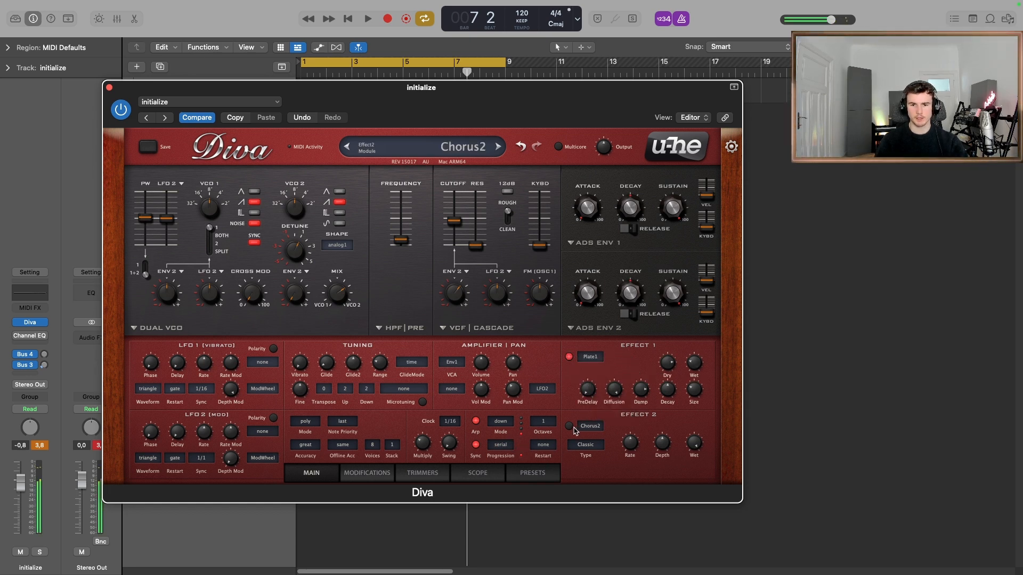
left_click(590, 425)
left_click(593, 469)
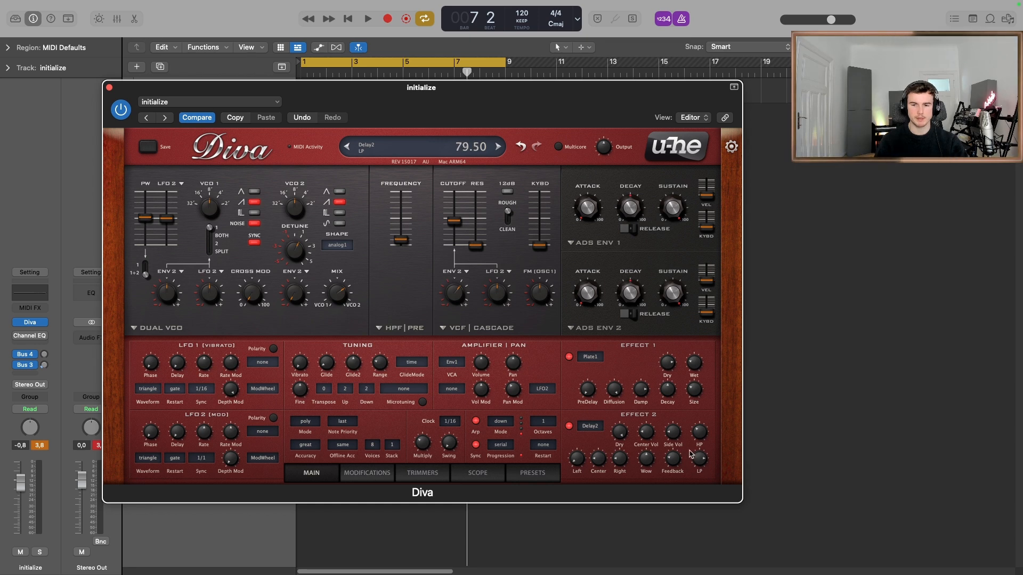
Step: Set the number of voices to 6
left_click(372, 445)
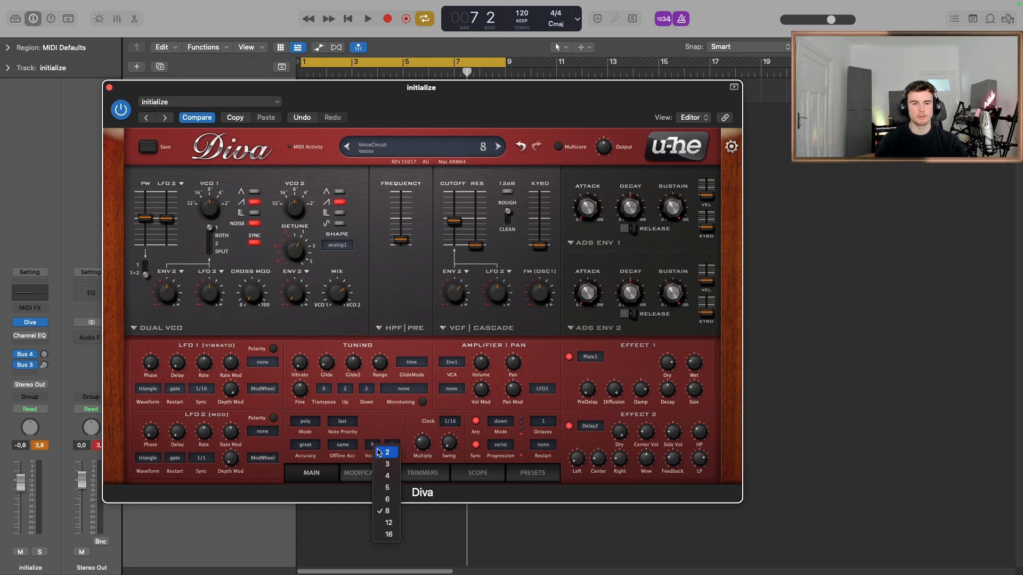
left_click(382, 510)
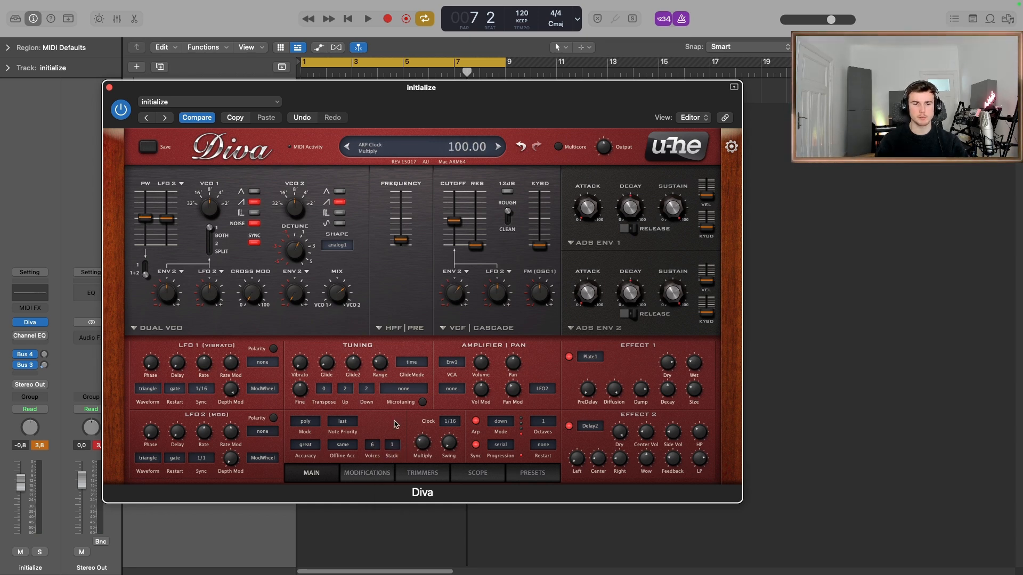
Step: Assign Env1 as the modulation source for the VCO's FM and cross mod depth
left_click(366, 471)
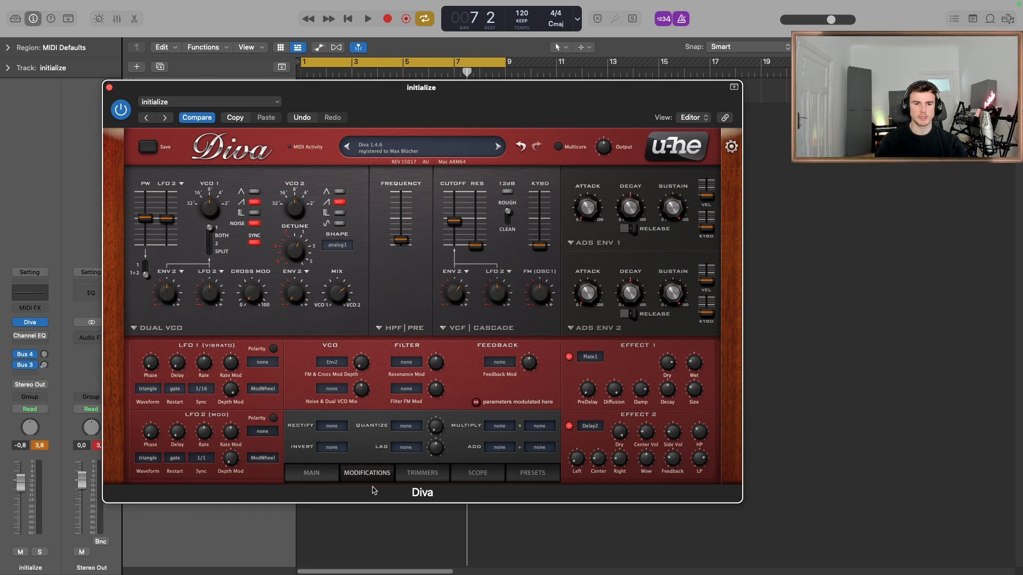
left_click(333, 363)
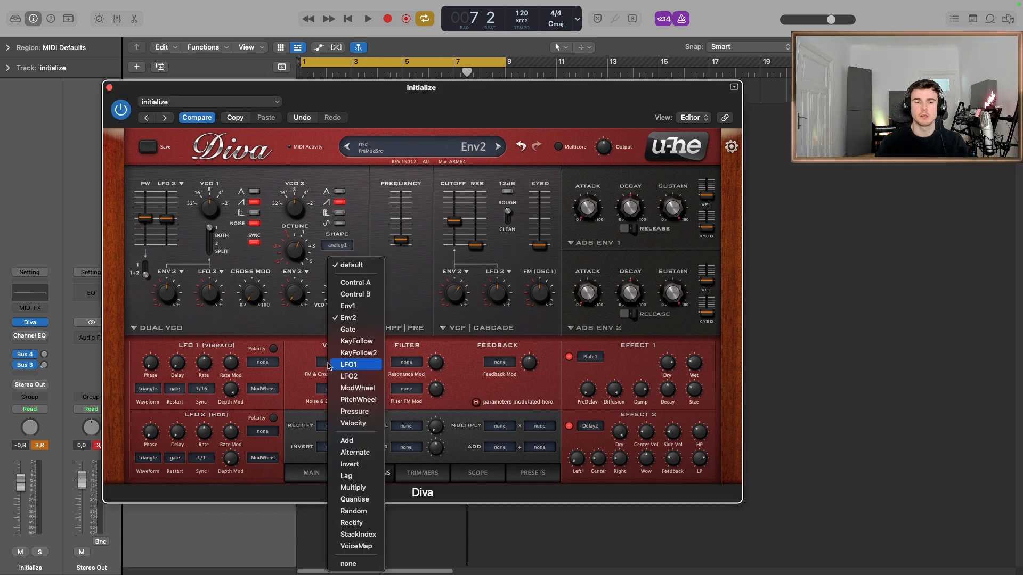
left_click(348, 305)
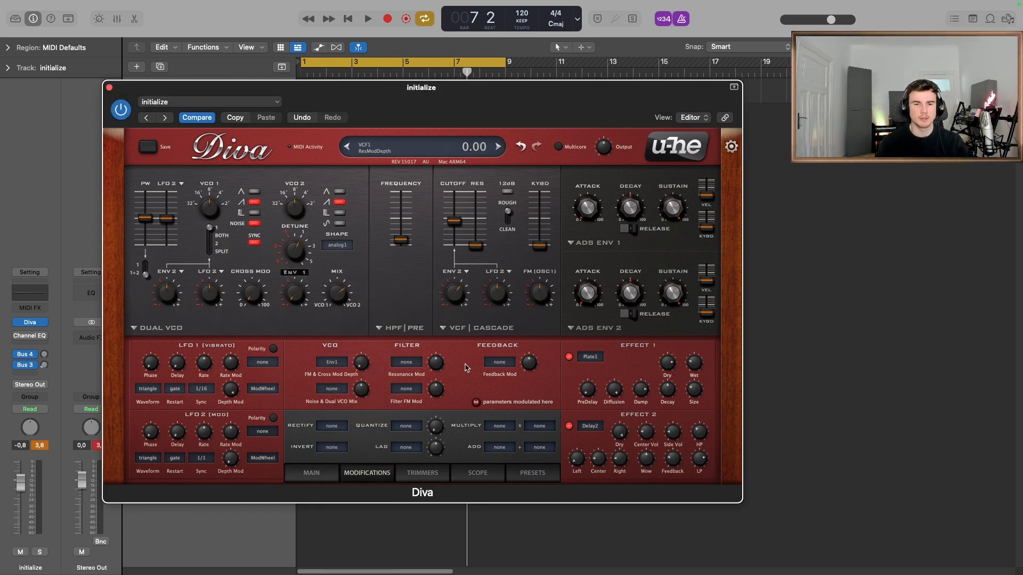
Step: Assign LFO2 to resonance and filter FM modulation and LFO1 to the noise and dual VCO mix, and raise the filter modulation depths
left_click(415, 366)
left_click(429, 364)
left_click(408, 393)
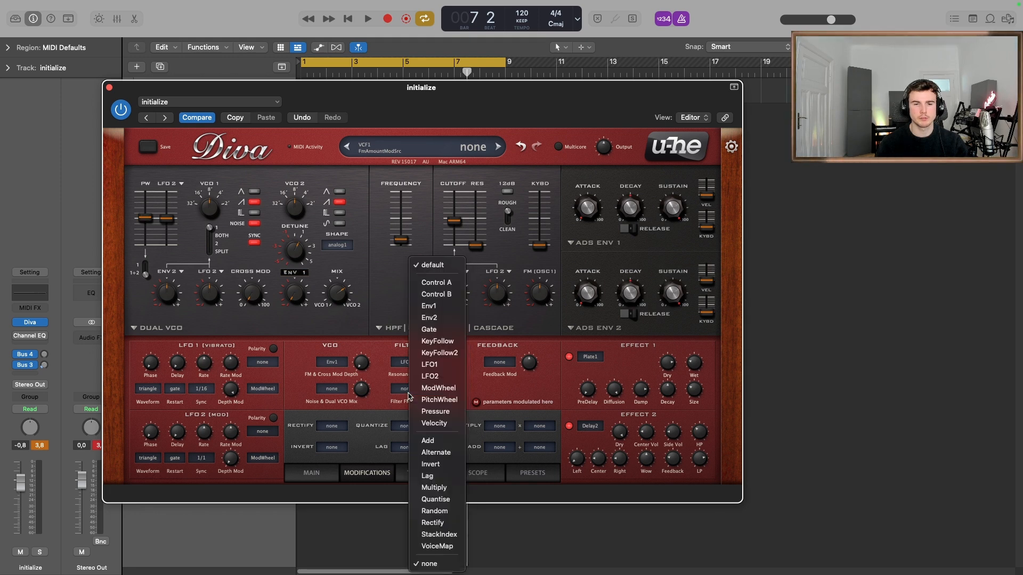
left_click(429, 376)
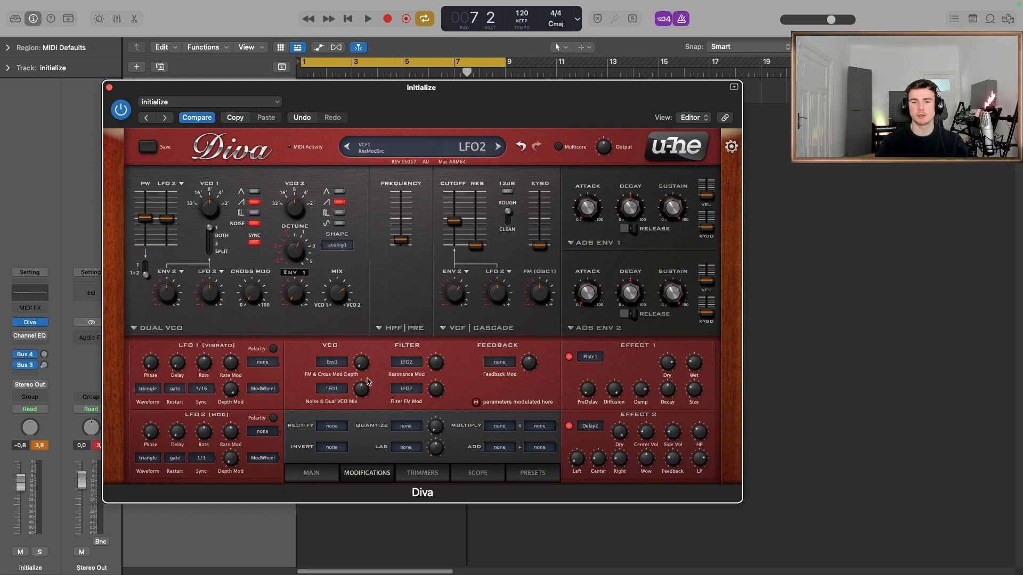
left_click_drag(438, 396, 438, 376)
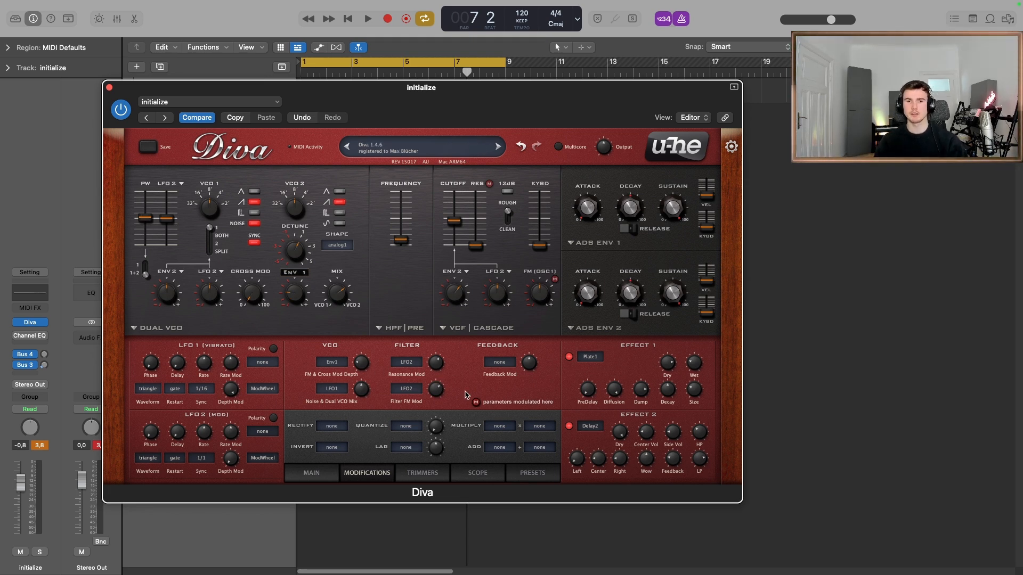
Step: Set up the Add modifier to combine LFO1 and LFO2
left_click(504, 452)
left_click(553, 364)
left_click(505, 450)
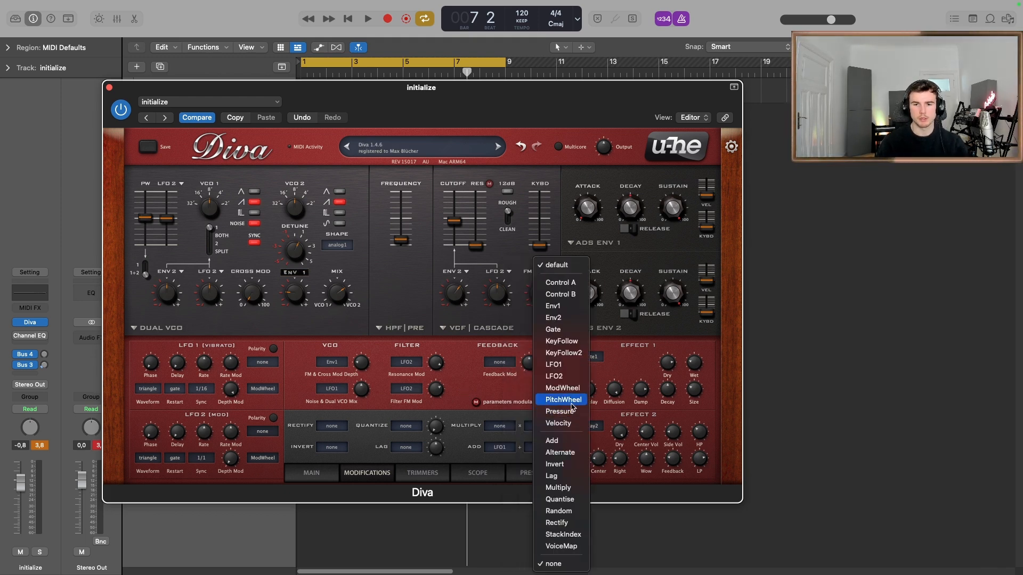
left_click(554, 376)
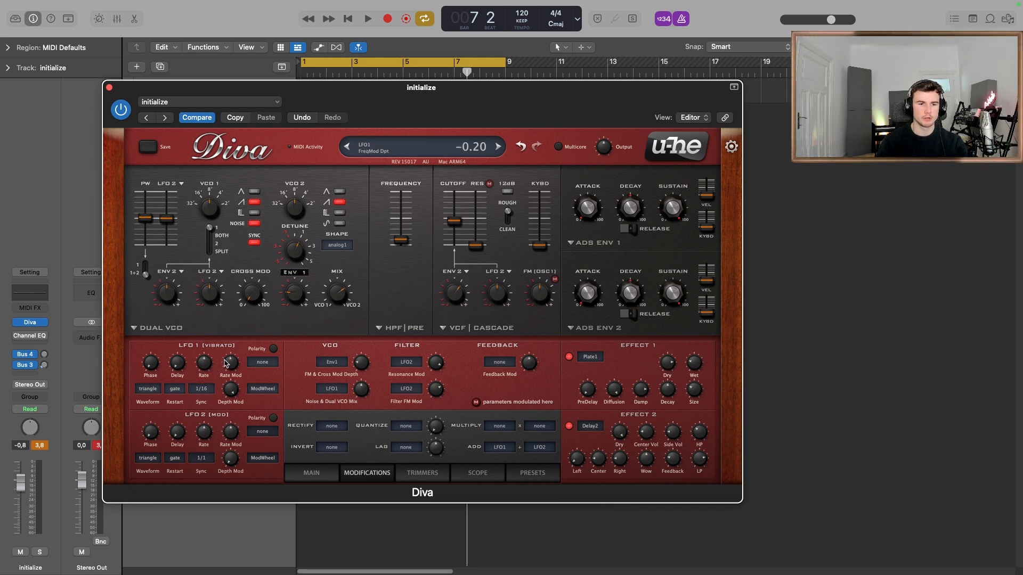
Step: Set LFO 1's rate modulation to about 2.80 and its restart mode to random
left_click_drag(235, 370, 227, 357)
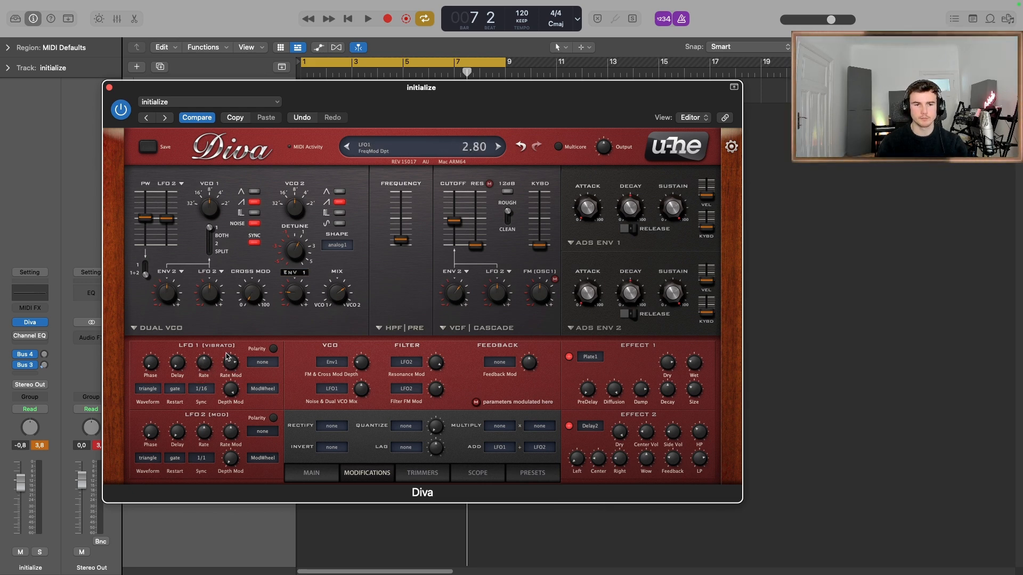
left_click(176, 390)
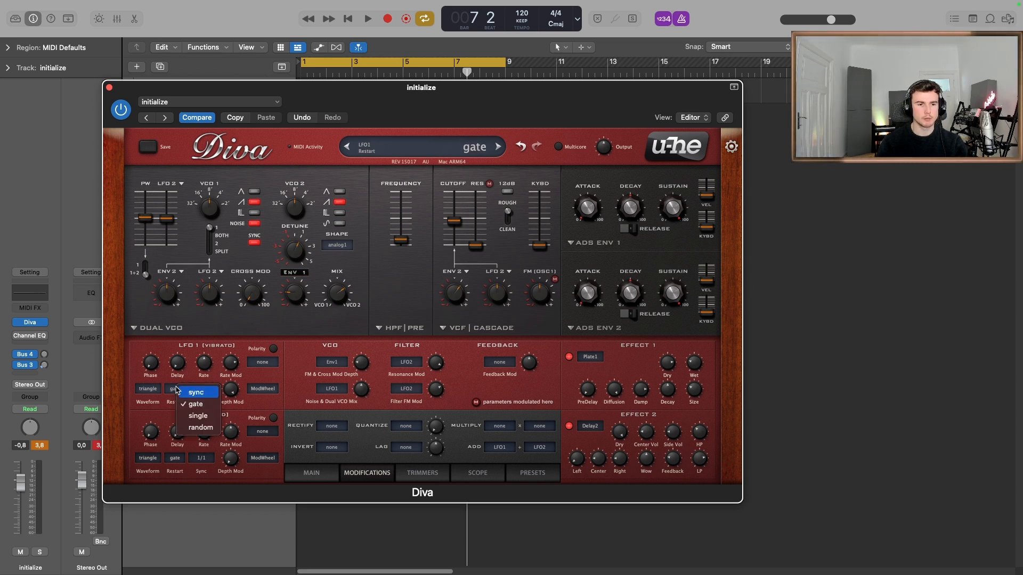
left_click(200, 428)
left_click_drag(240, 397, 254, 453)
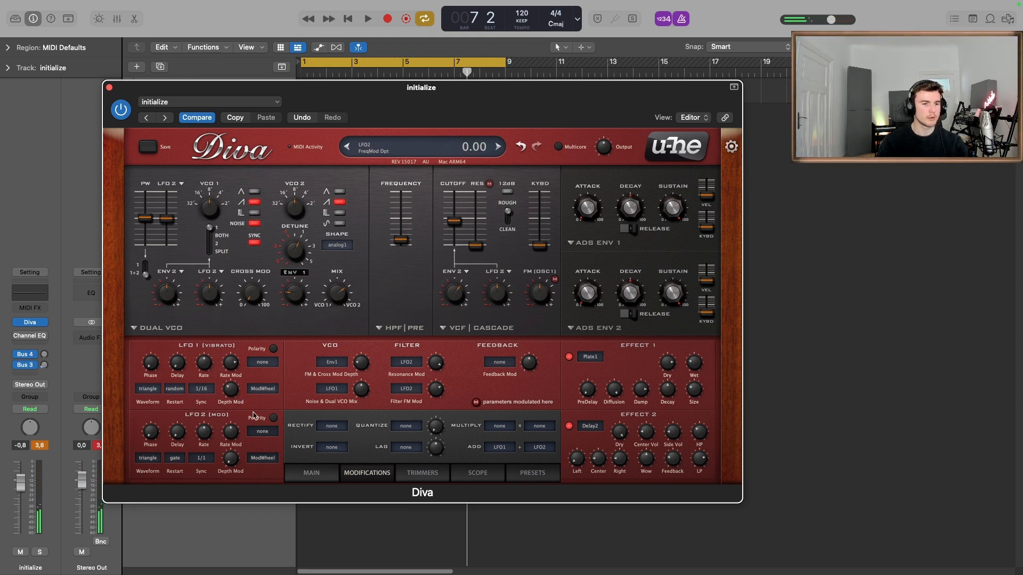
Step: Configure LFO 2 with the rand glide waveform, random restart and a 1s sync
left_click(149, 458)
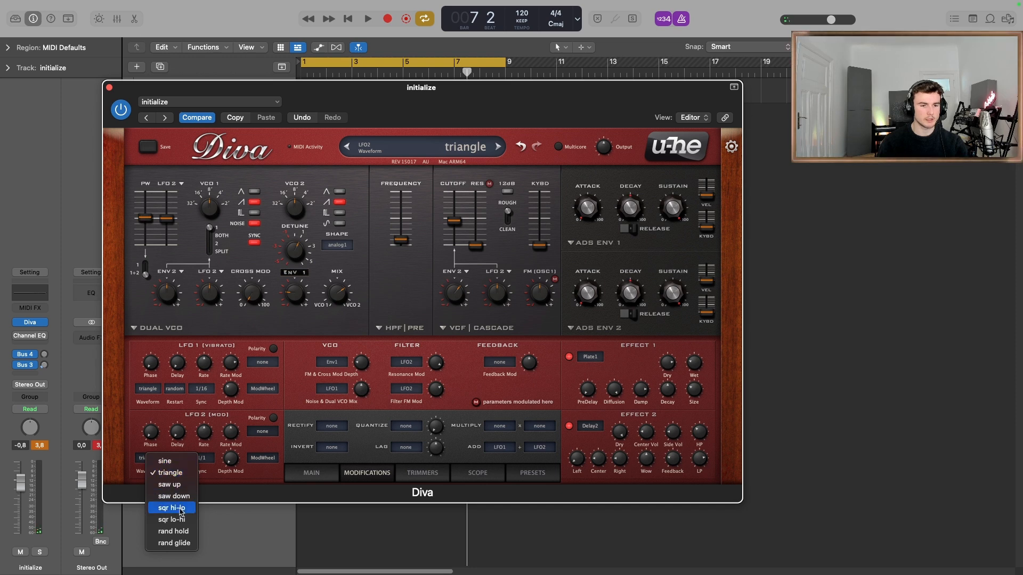
left_click(182, 543)
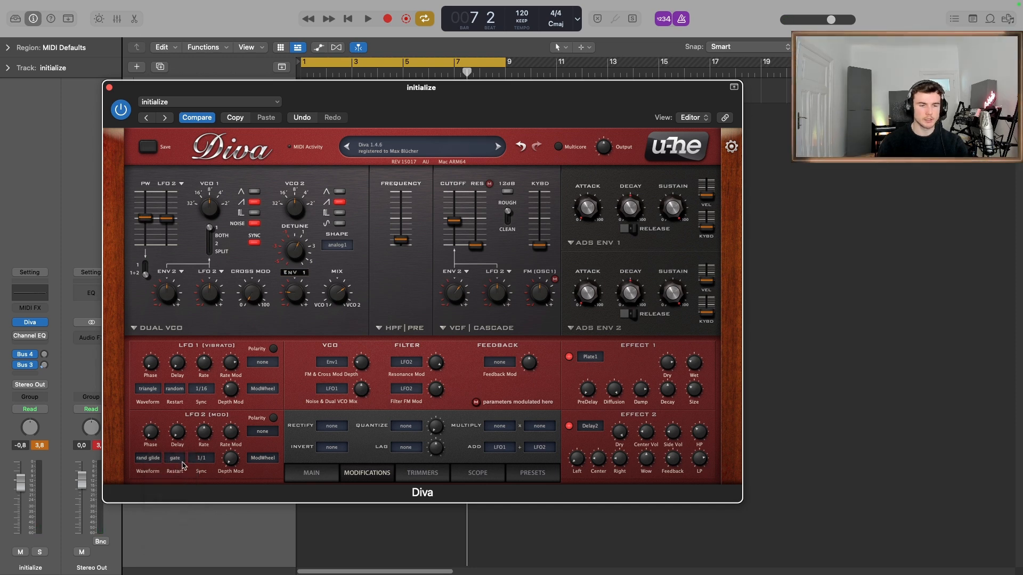
left_click(175, 458)
left_click(203, 509)
left_click(201, 458)
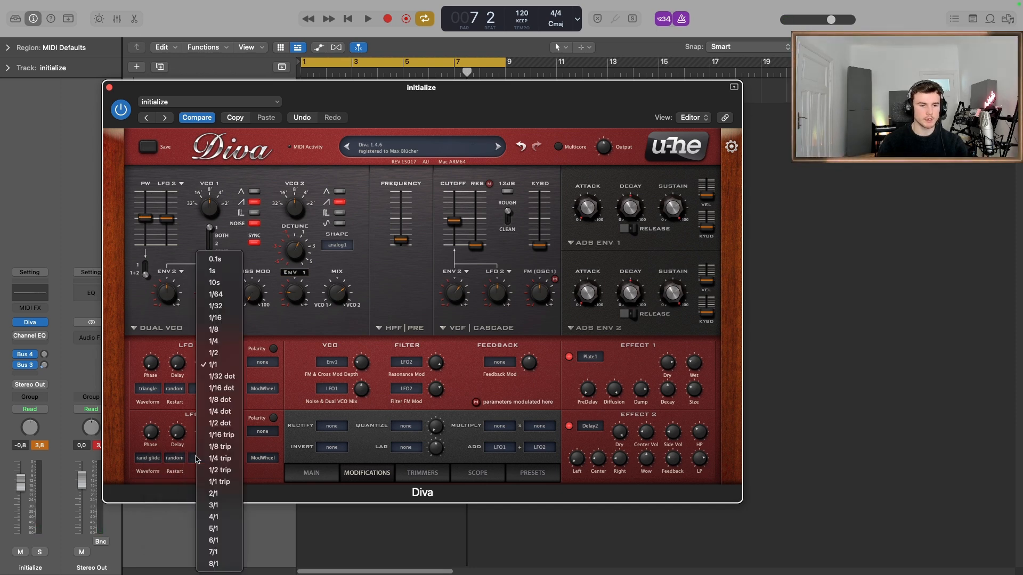
left_click(228, 271)
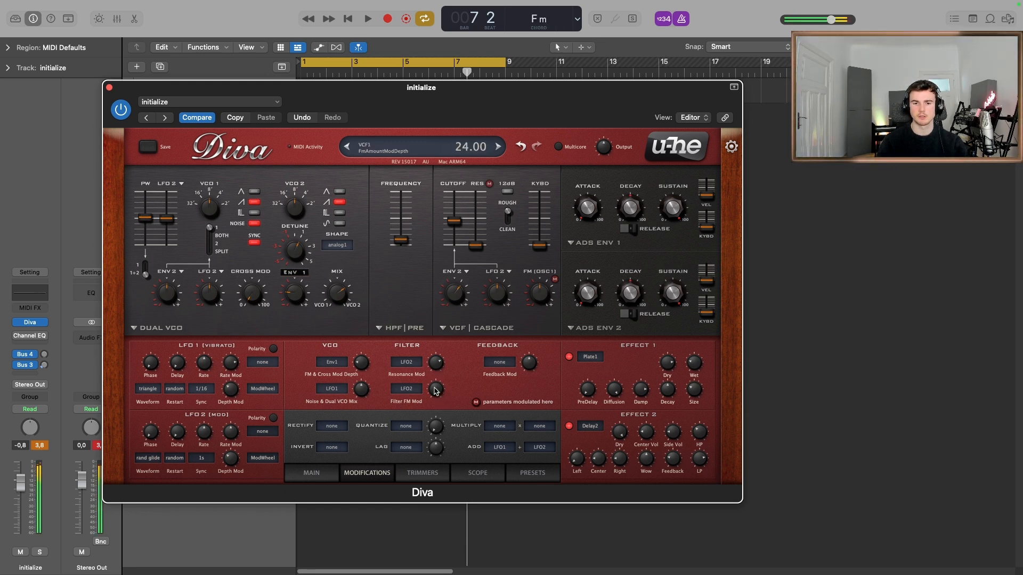
Step: Lower the filter FM modulation depth to about 0.20
left_click_drag(438, 390, 448, 417)
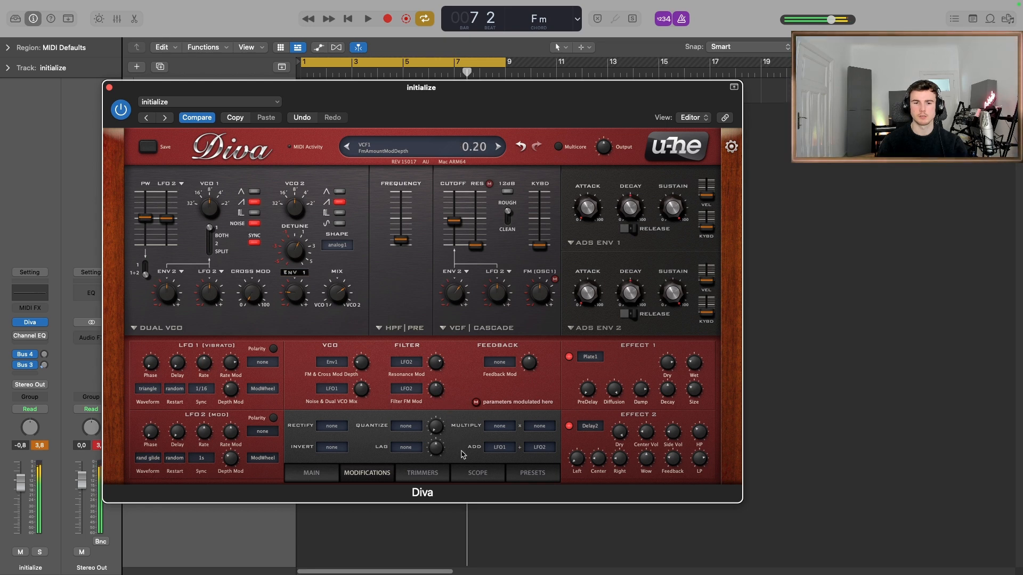
left_click_drag(462, 455, 463, 457)
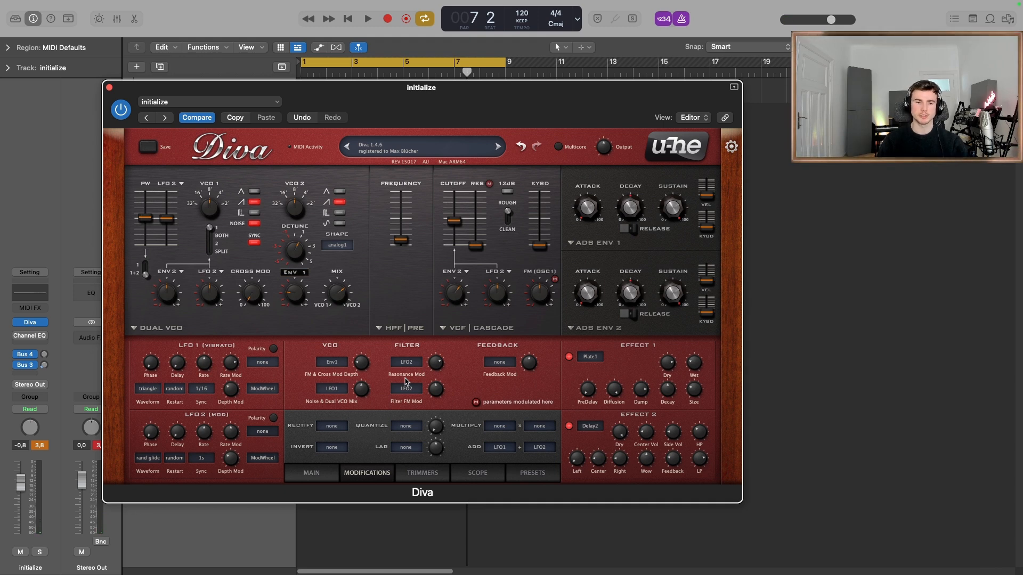
Step: Adjust the oscillator voice detune in the trimmers
left_click(422, 472)
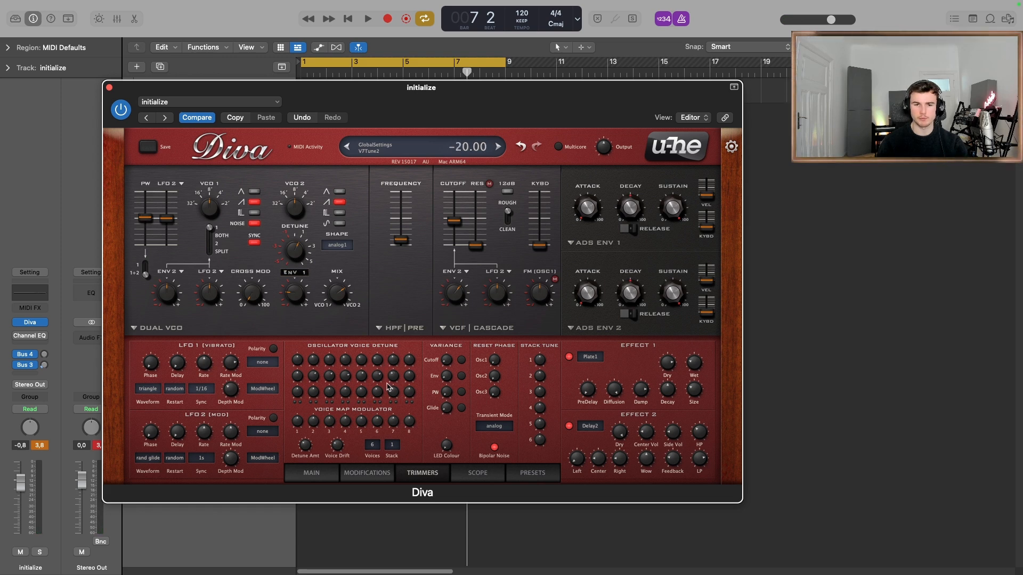
scroll(409, 393, "up", 5)
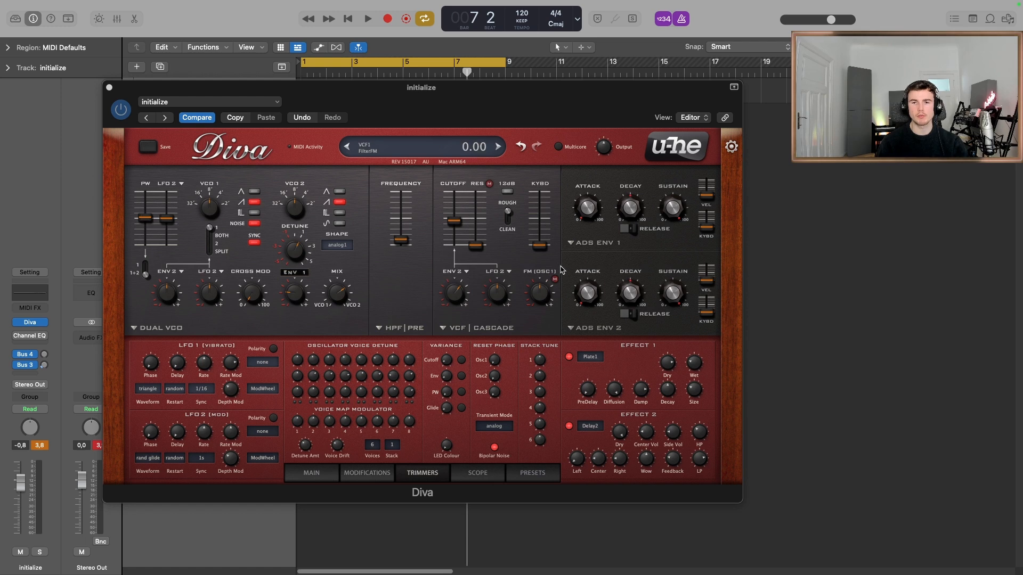
Step: Switch both envelope 1 and envelope 2 from the ADS model to the Analogue model
left_click(579, 242)
left_click(602, 258)
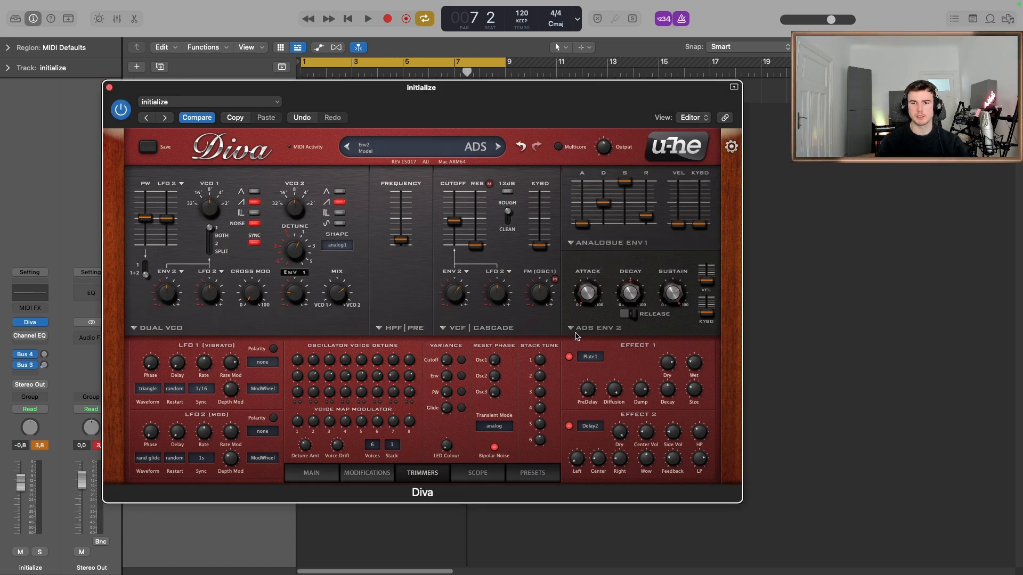
left_click(571, 328)
left_click(673, 233)
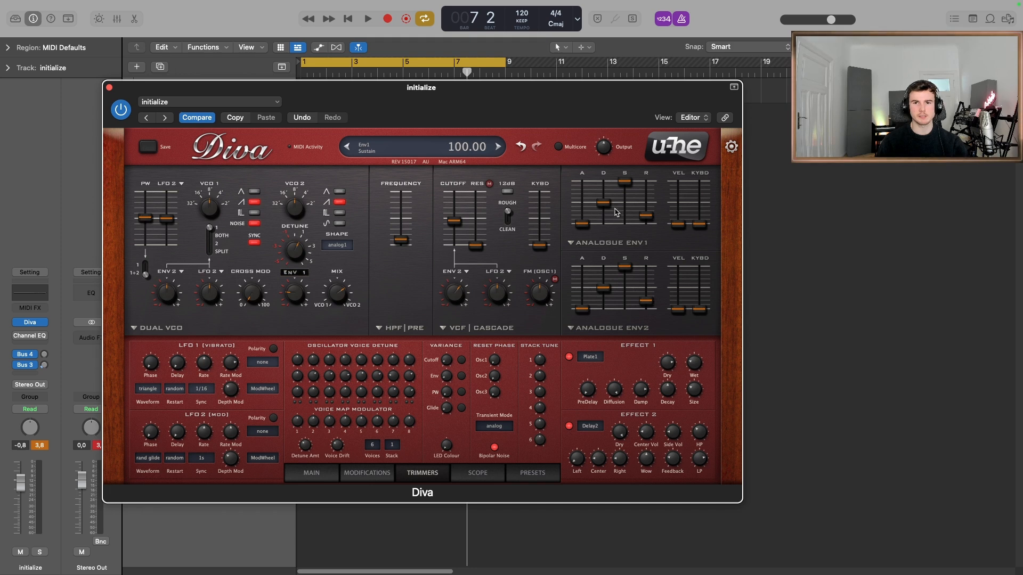
Step: Raise the velocity and keyboard response slightly on both analogue envelopes and reduce both attack times to the minimum
mouse_move(678, 225)
left_mouse_down()
mouse_move(683, 211)
mouse_move(695, 224)
left_mouse_up()
left_click(367, 473)
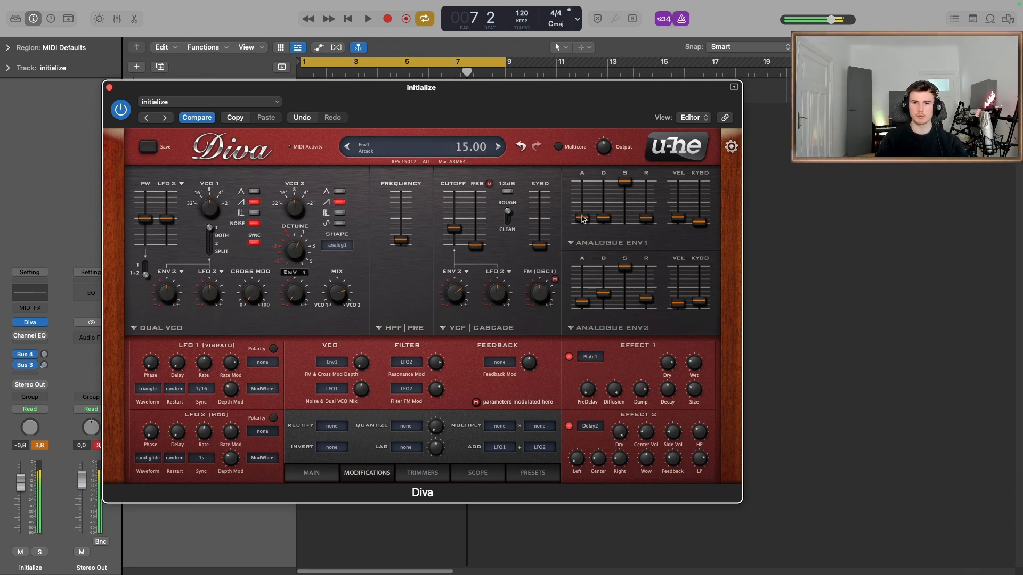
left_click_drag(582, 218, 582, 240)
left_click_drag(583, 302, 575, 363)
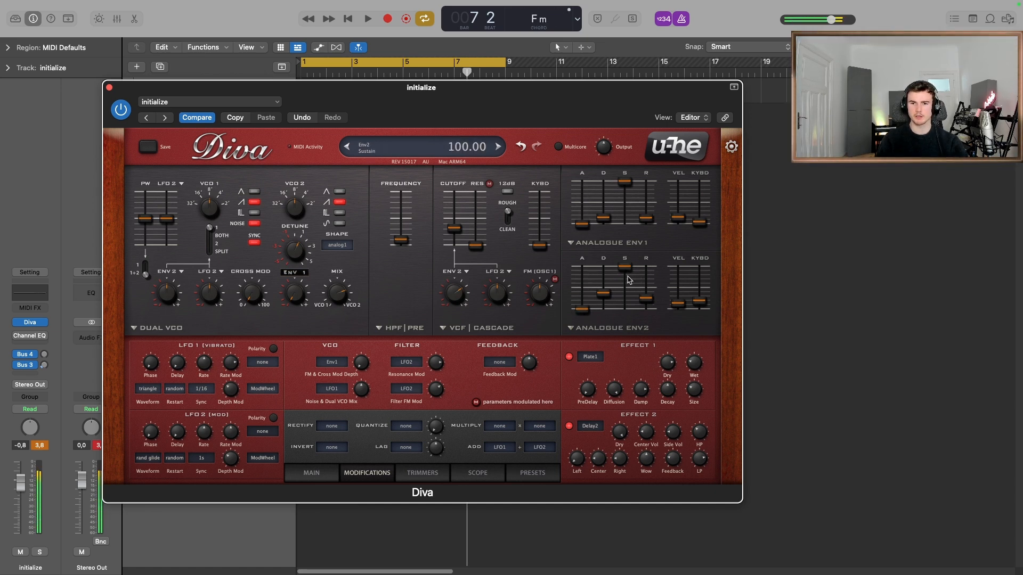
Step: Lengthen the decay and lower the sustain close to the minimum on both envelopes
left_click_drag(605, 218, 624, 225)
mouse_move(624, 267)
left_mouse_down()
mouse_move(625, 318)
mouse_move(611, 278)
left_mouse_up()
left_click_drag(611, 275, 611, 283)
Step: Show the sound library beside the channel strip
key("y")
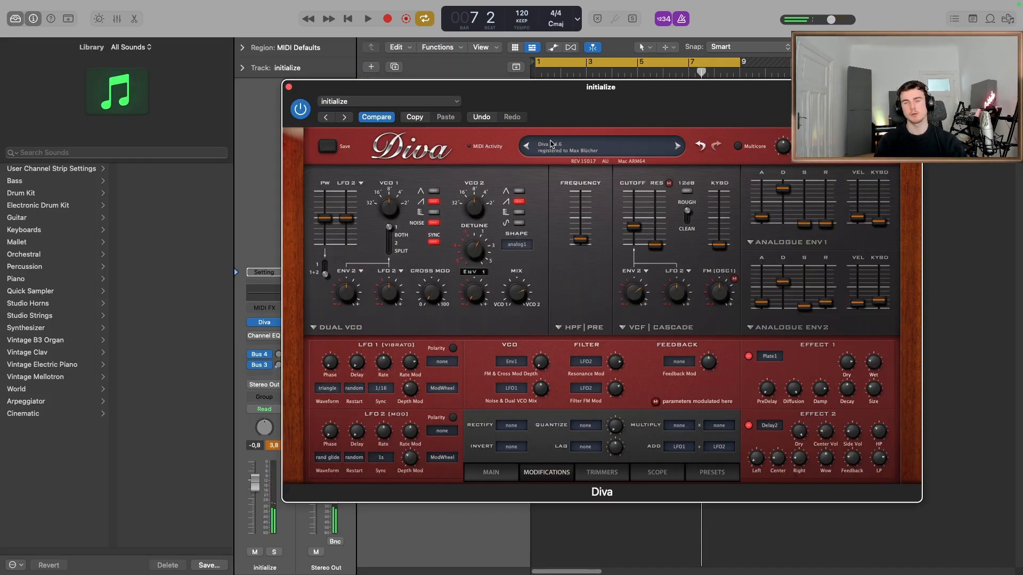